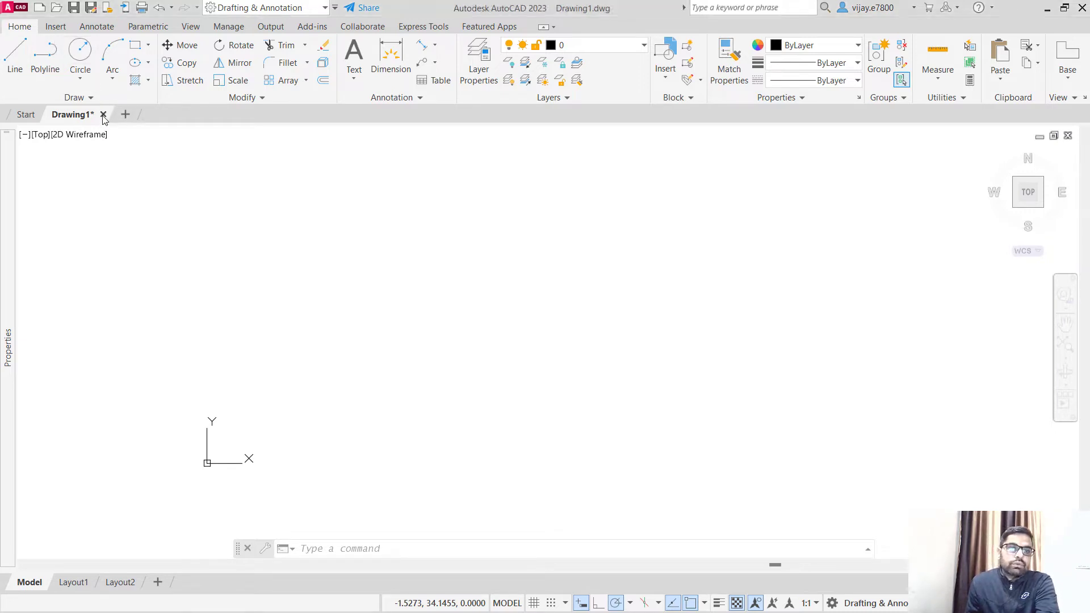
# Draw a circle of diameter 5.6 using Center, Diameter.
pyautogui.click(80, 77)
pyautogui.click(111, 132)
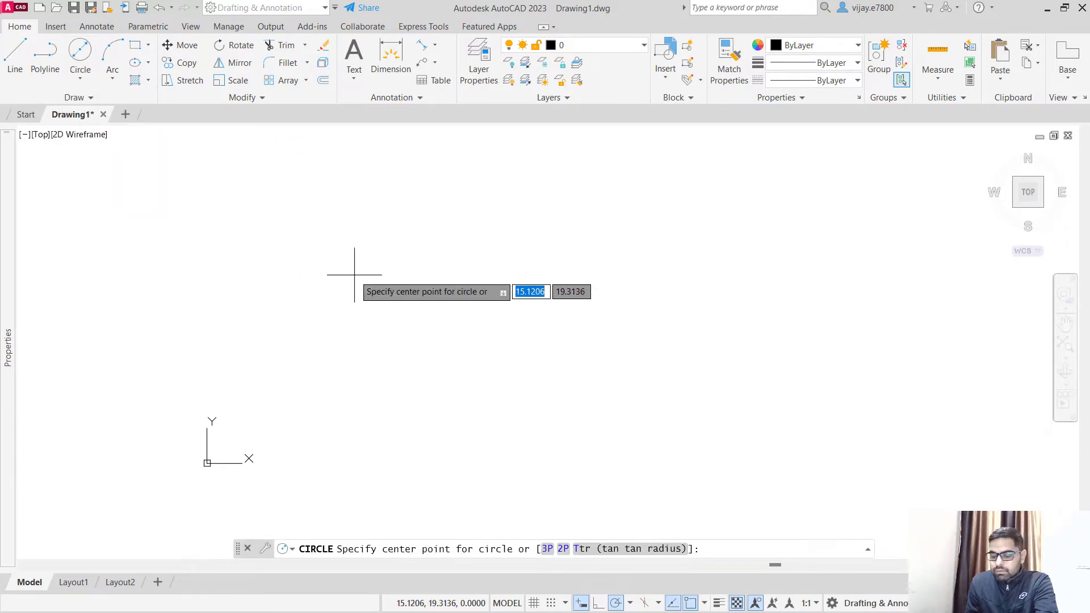
pyautogui.click(423, 248)
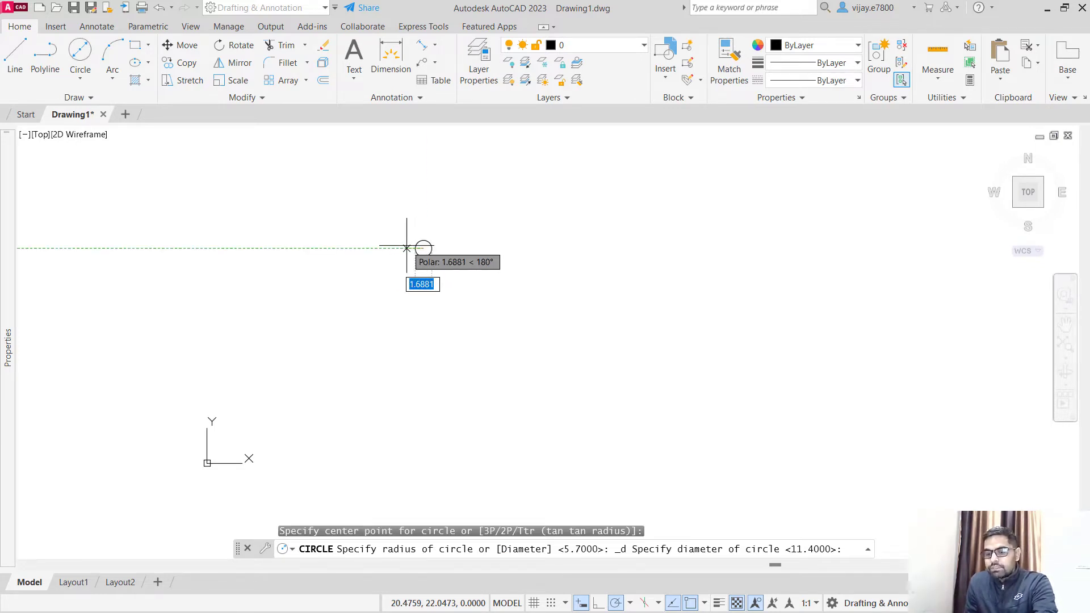
pyautogui.write('5.6')
pyautogui.press('Return')
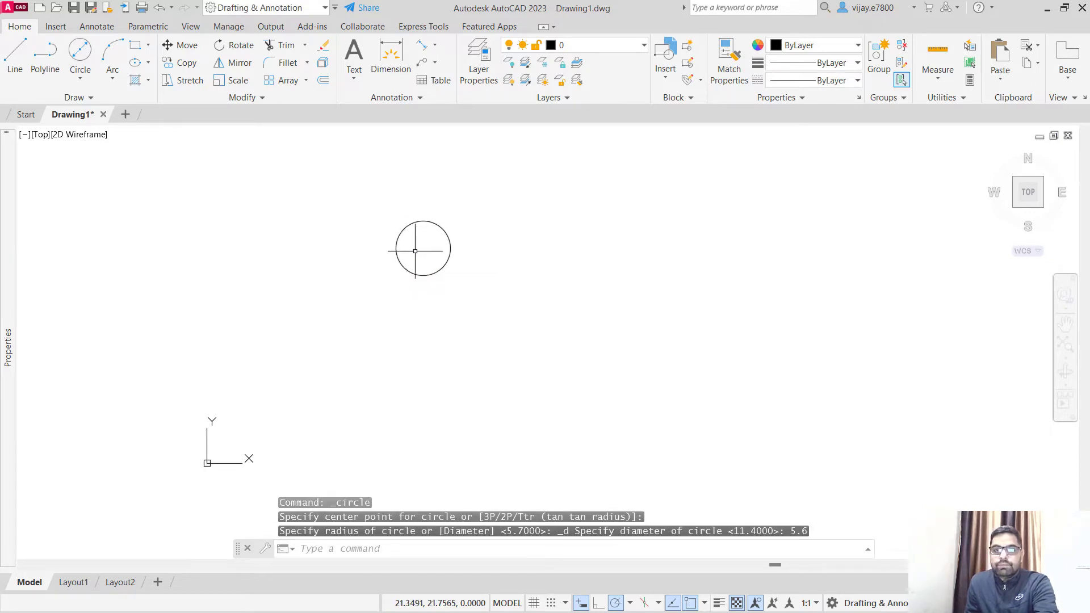
# Add a concentric 2.8-diameter circle at the same centre.
pyautogui.click(80, 52)
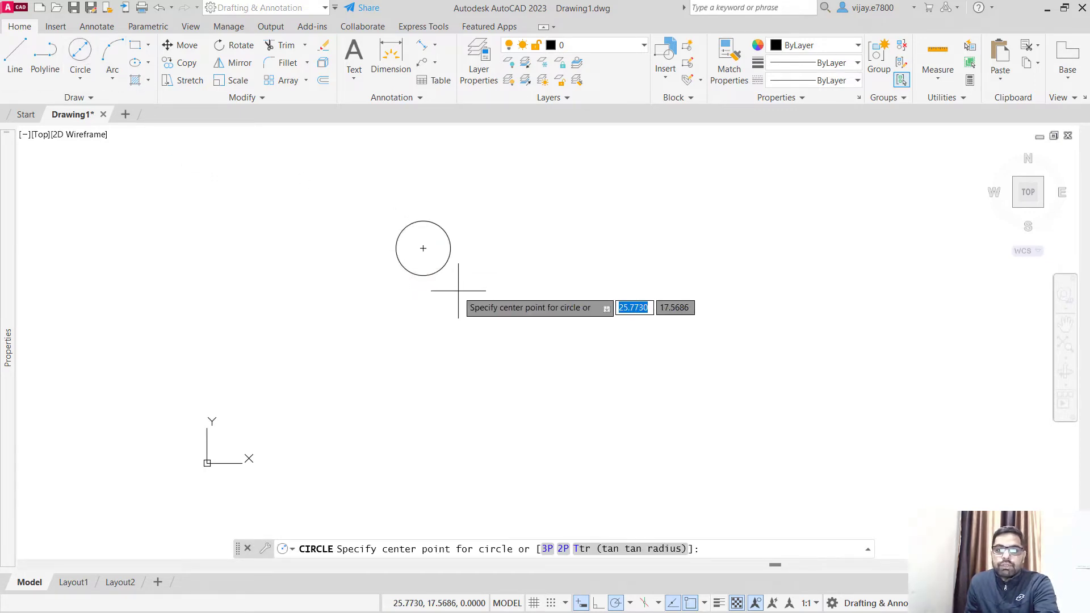
pyautogui.click(422, 248)
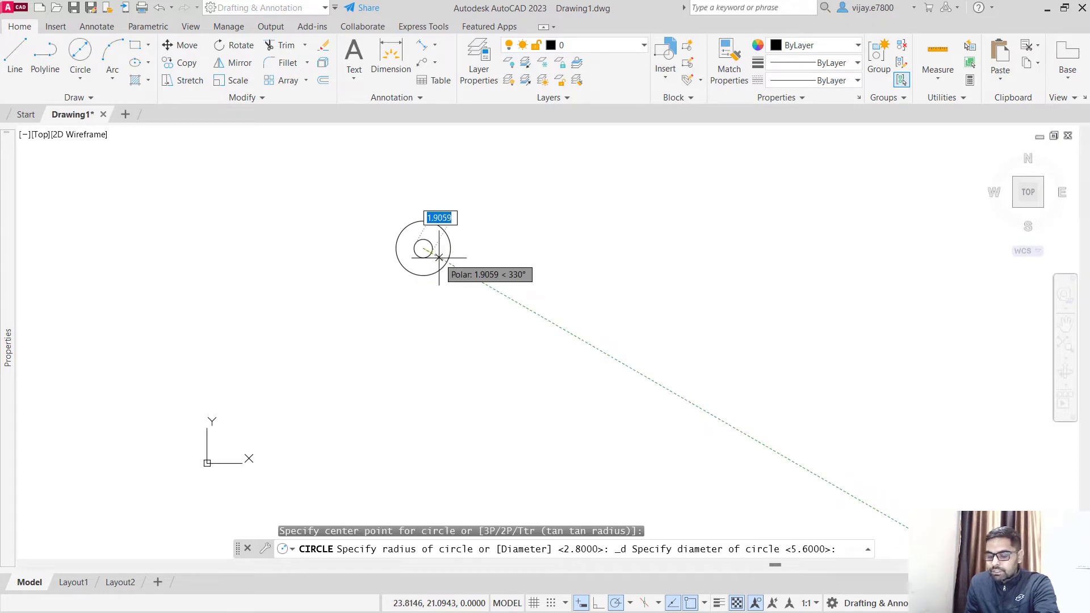
pyautogui.write('2.8')
pyautogui.press('Return')
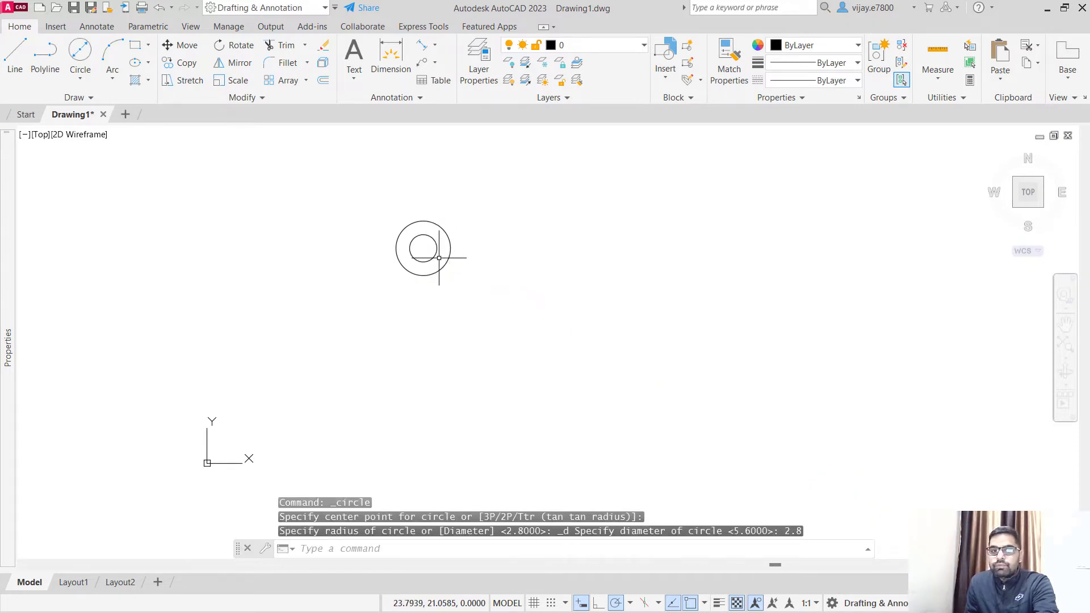
pyautogui.scroll(4, 443, 266)
pyautogui.moveTo(504, 287); pyautogui.dragTo(394, 316, button='middle')
pyautogui.scroll(-2, 394, 316)
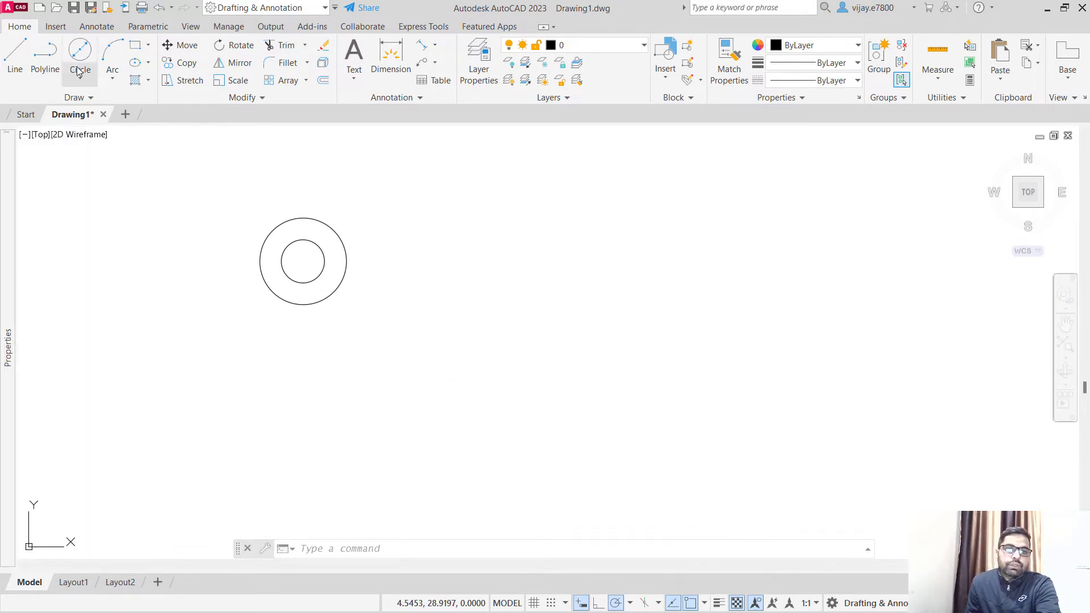
# With Ortho on, draw lines from the circles' centre: 8 down, 12 across, 8 up.
pyautogui.click(13, 62)
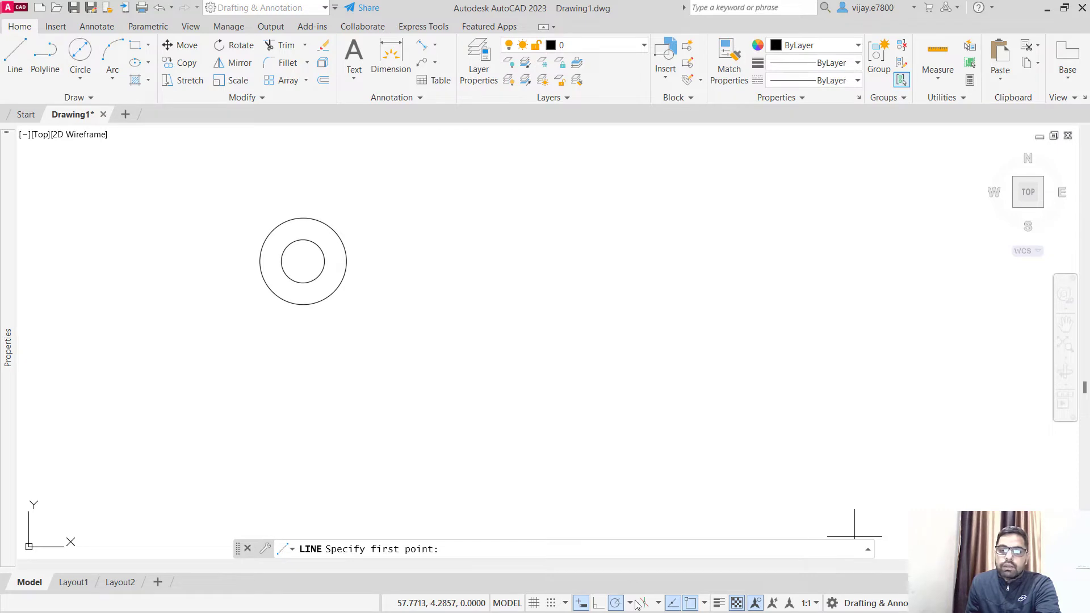
pyautogui.click(599, 603)
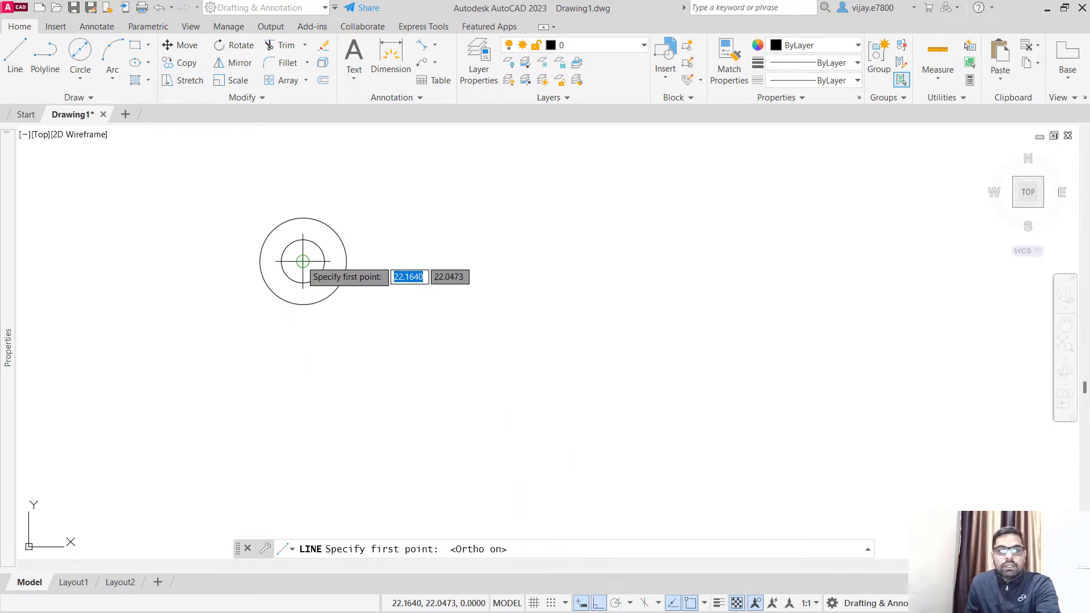
pyautogui.click(303, 261)
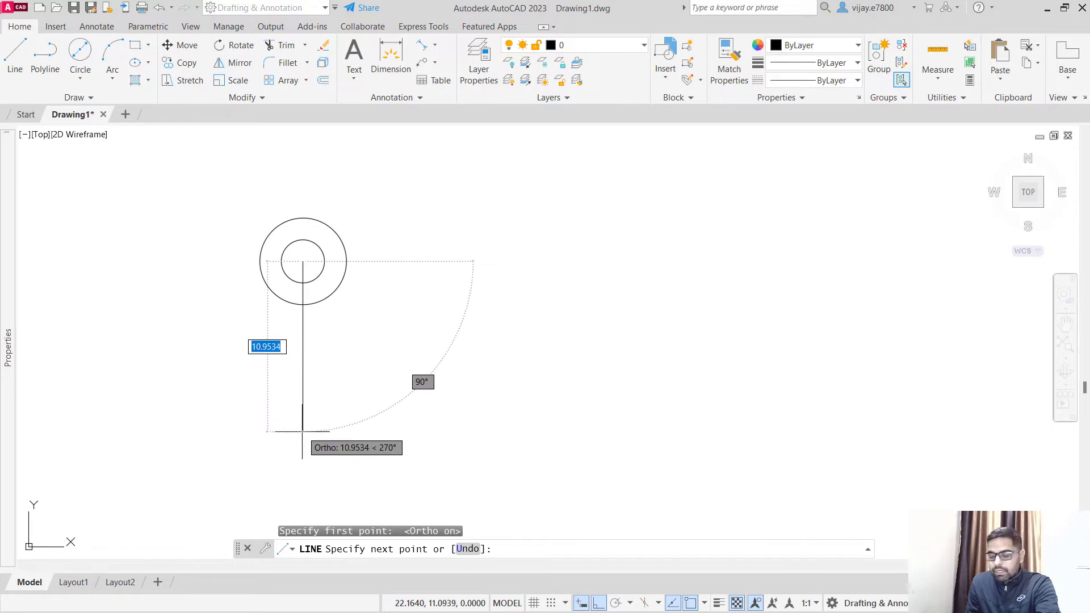
pyautogui.write('8')
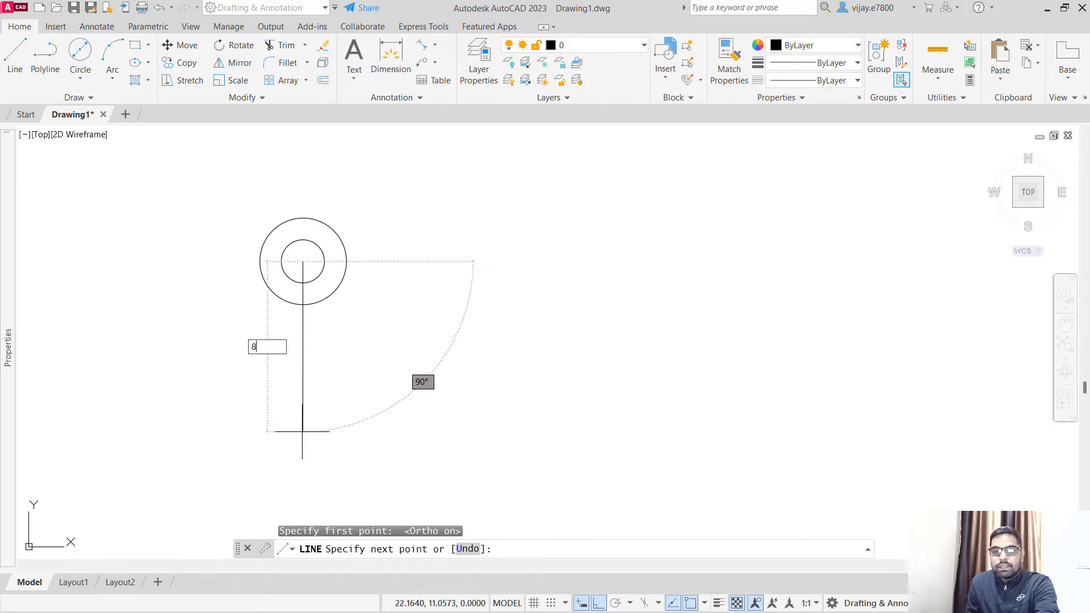
pyautogui.press('Return')
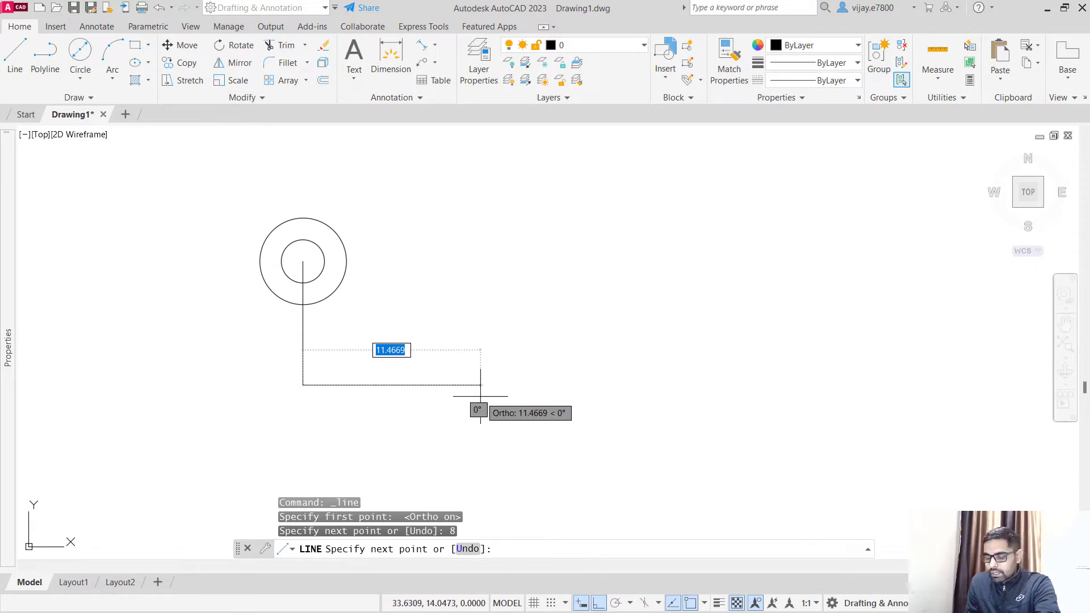
pyautogui.write('12')
pyautogui.press('Return')
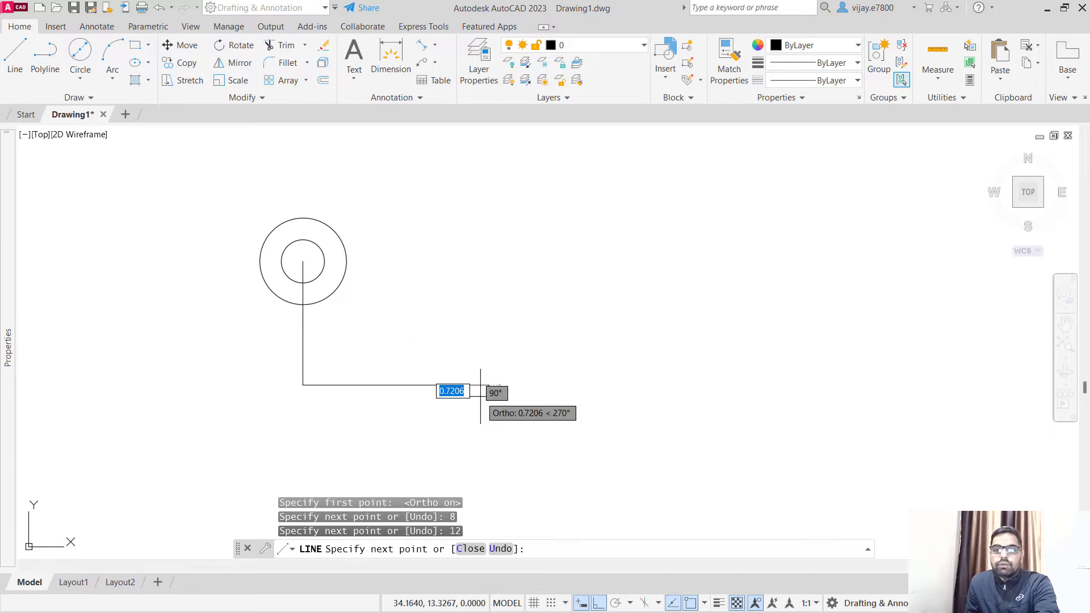
pyautogui.write('8')
pyautogui.press('Return')
pyautogui.rightClick(579, 305)
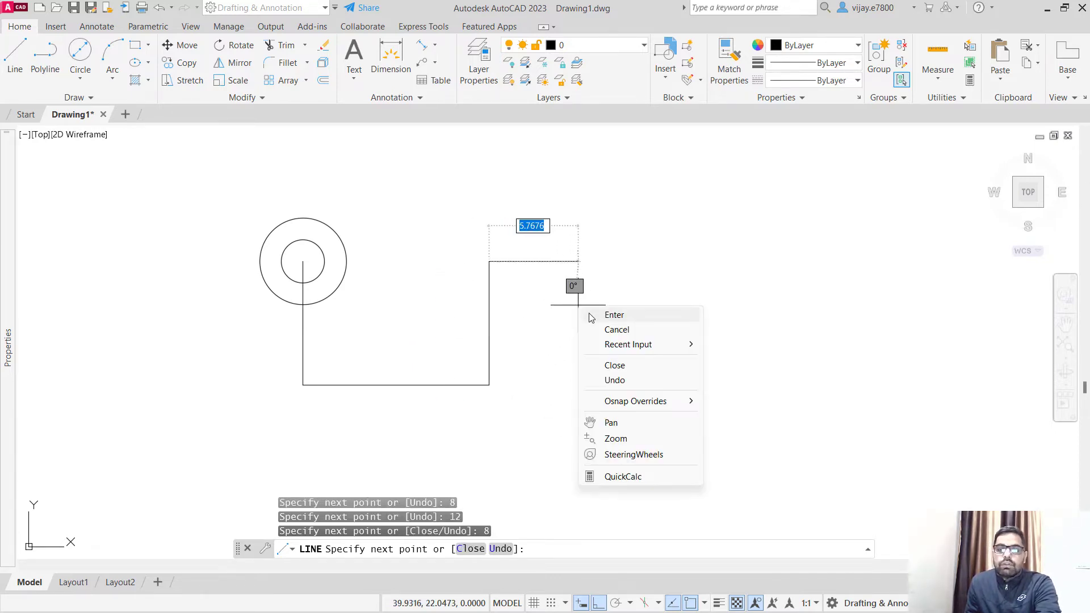
pyautogui.click(590, 317)
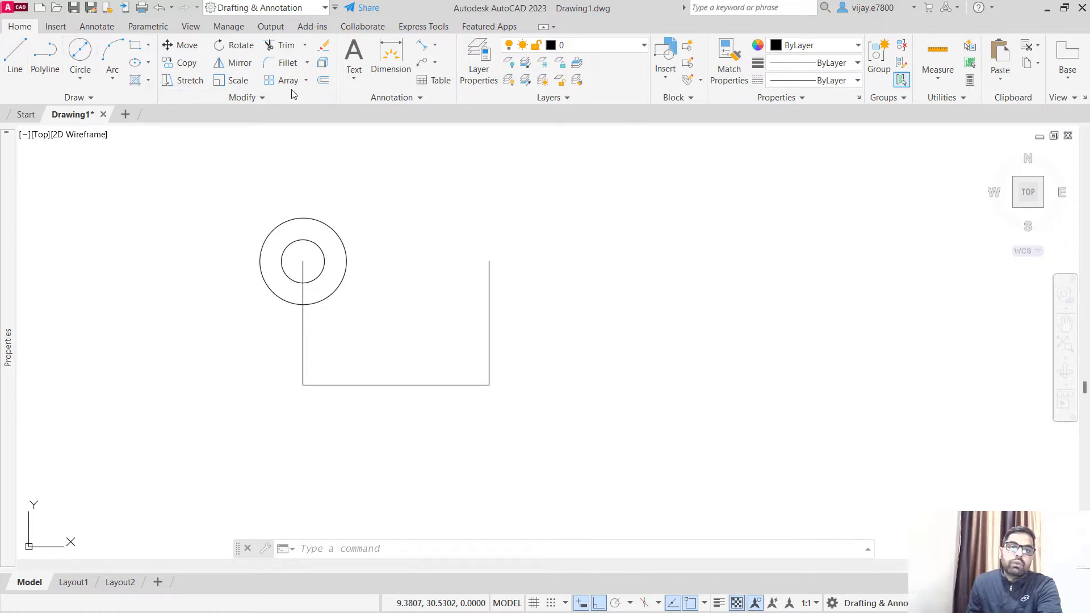
# Offset the vertical line below the circles by 6 to make a centre vertical.
pyautogui.click(323, 80)
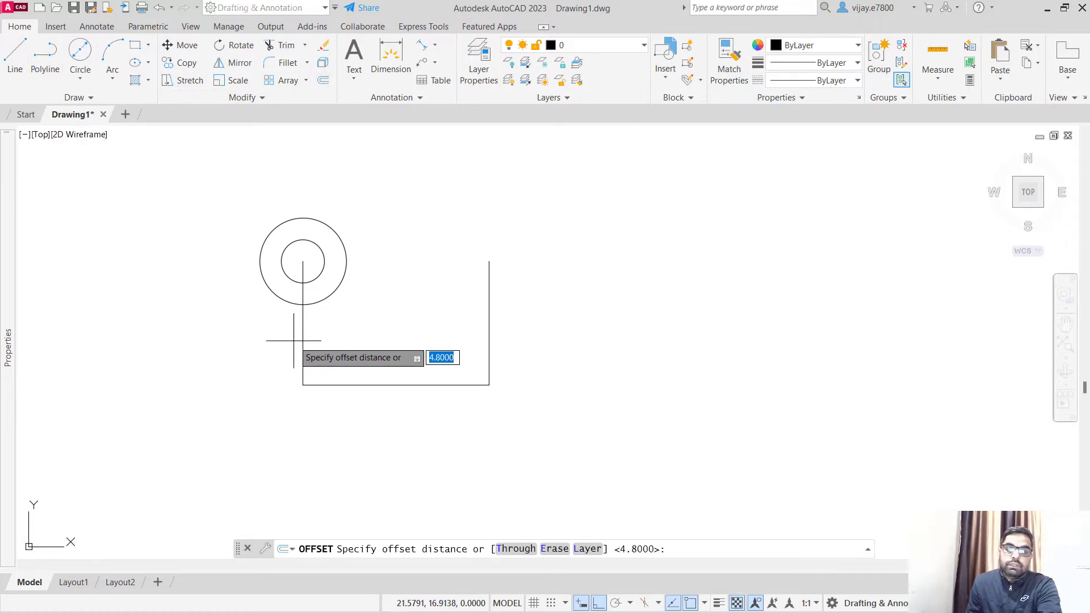
pyautogui.write('6')
pyautogui.press('Return')
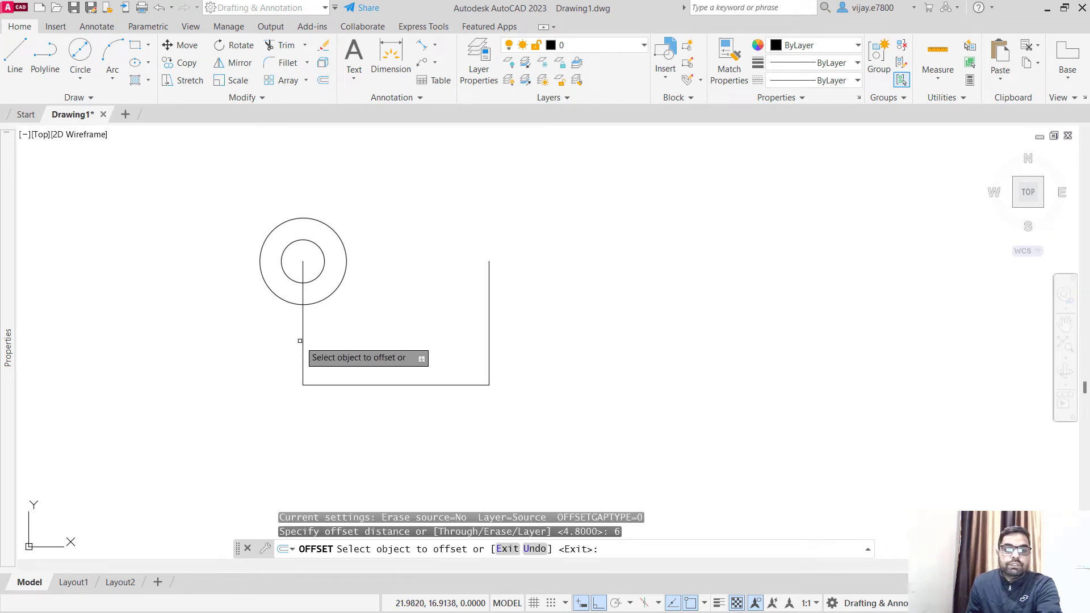
pyautogui.click(303, 340)
pyautogui.click(345, 341)
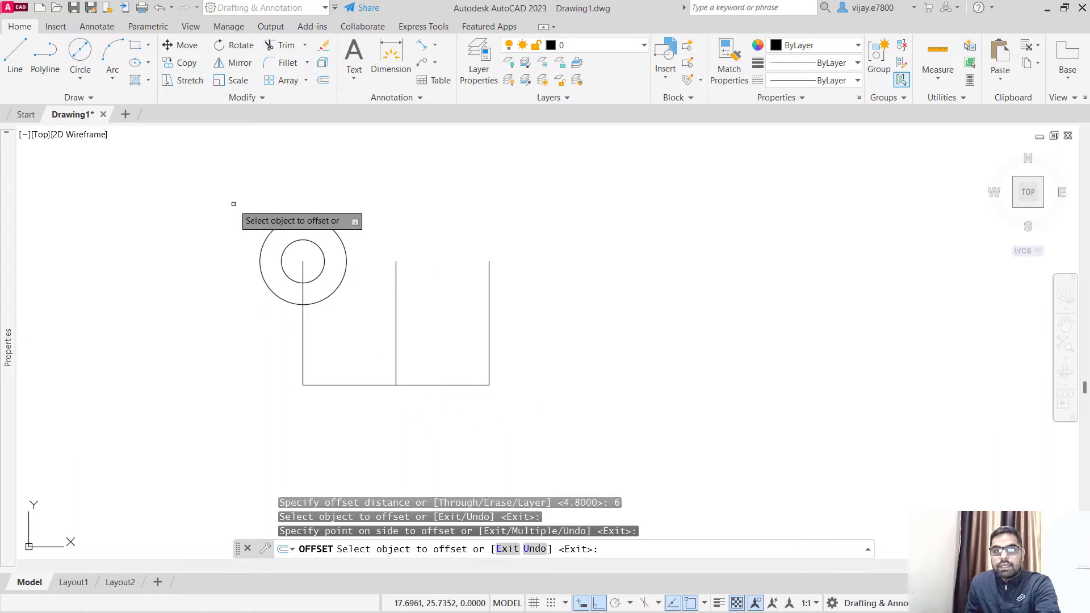
# Offset the frame's bottom line 2 units upward.
pyautogui.click(322, 81)
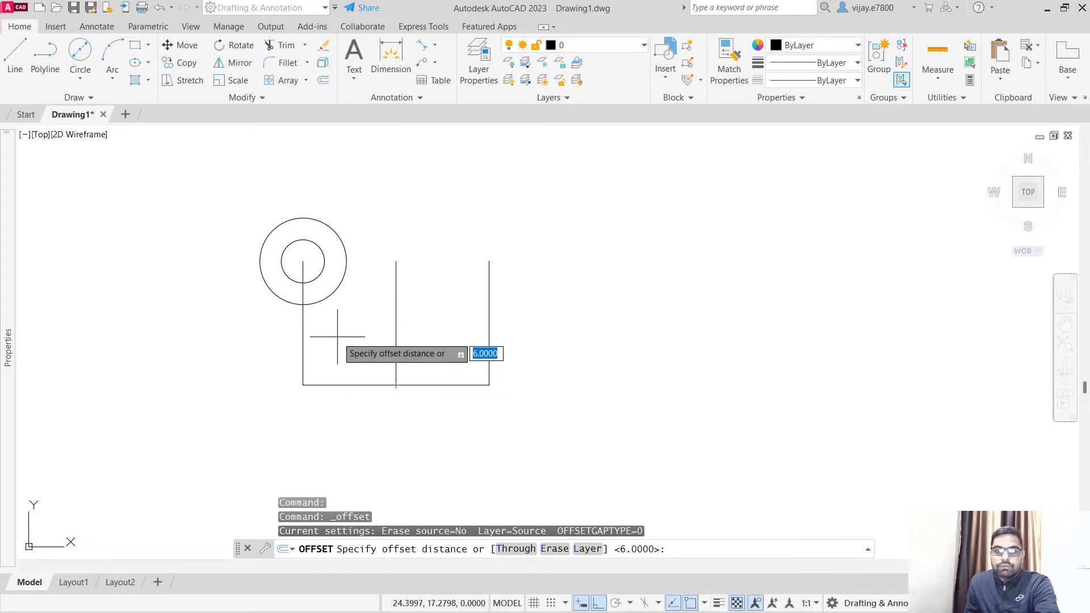
pyautogui.write('2')
pyautogui.press('Return')
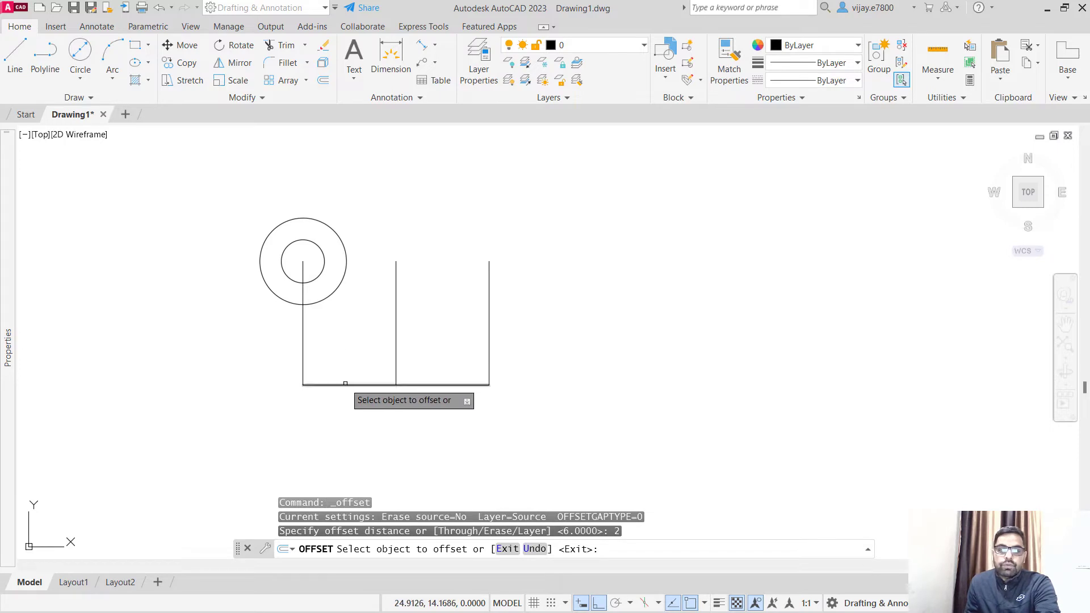
pyautogui.click(344, 385)
pyautogui.click(355, 367)
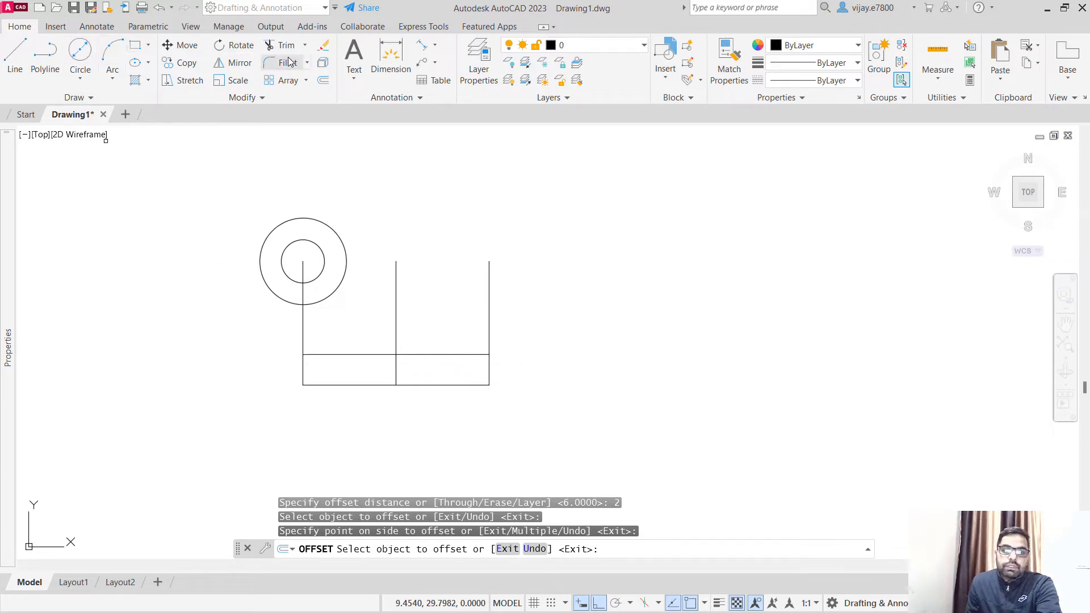
# Offset the middle vertical line 1.5 units to the left.
pyautogui.click(324, 83)
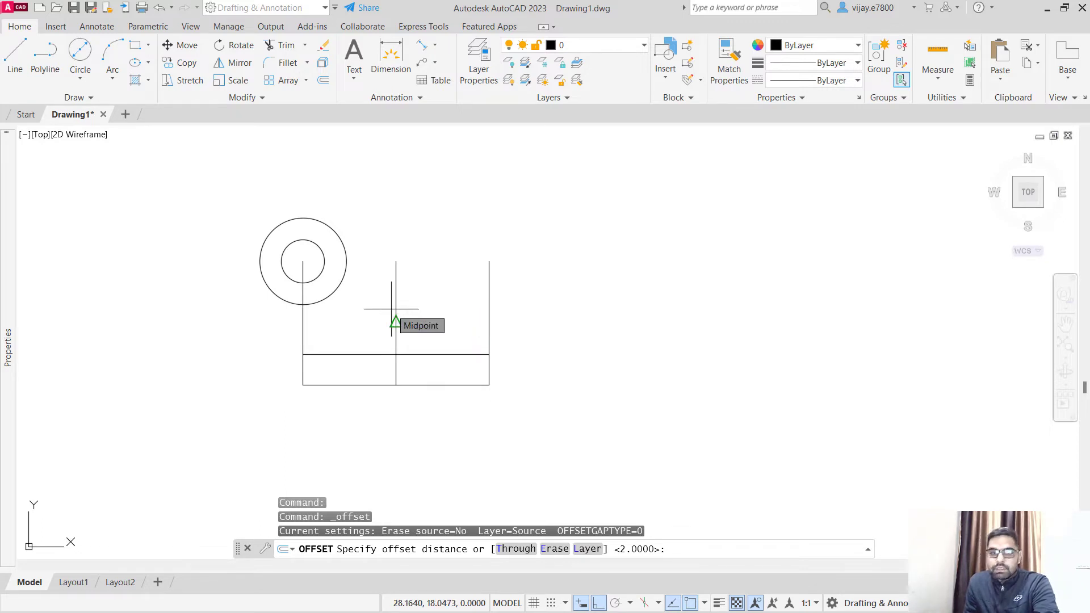
pyautogui.write('1.5')
pyautogui.press('Return')
pyautogui.click(396, 341)
pyautogui.click(377, 341)
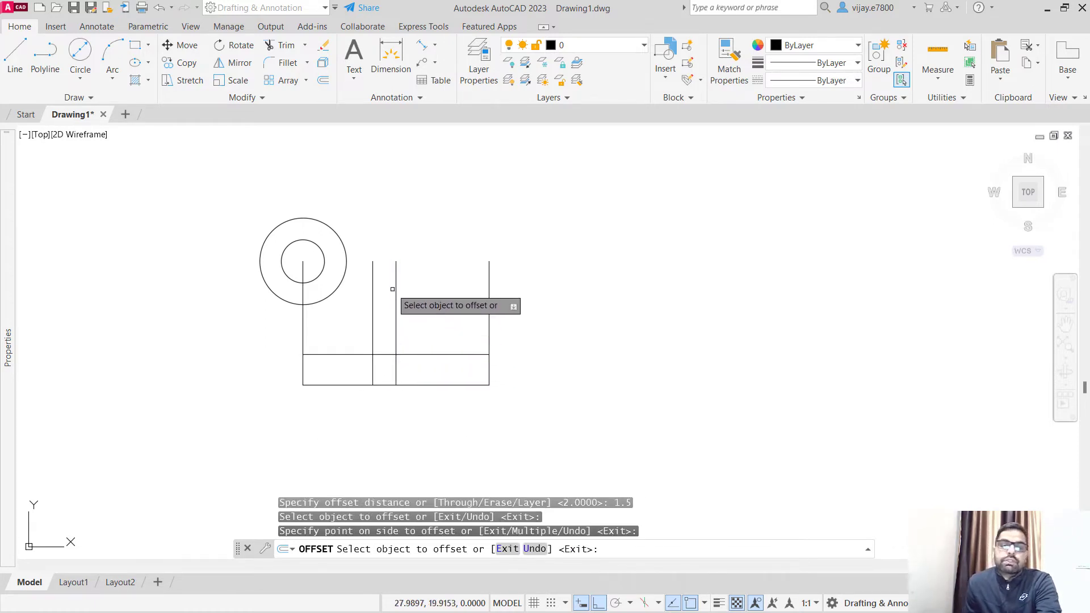
pyautogui.scroll(2, 378, 352)
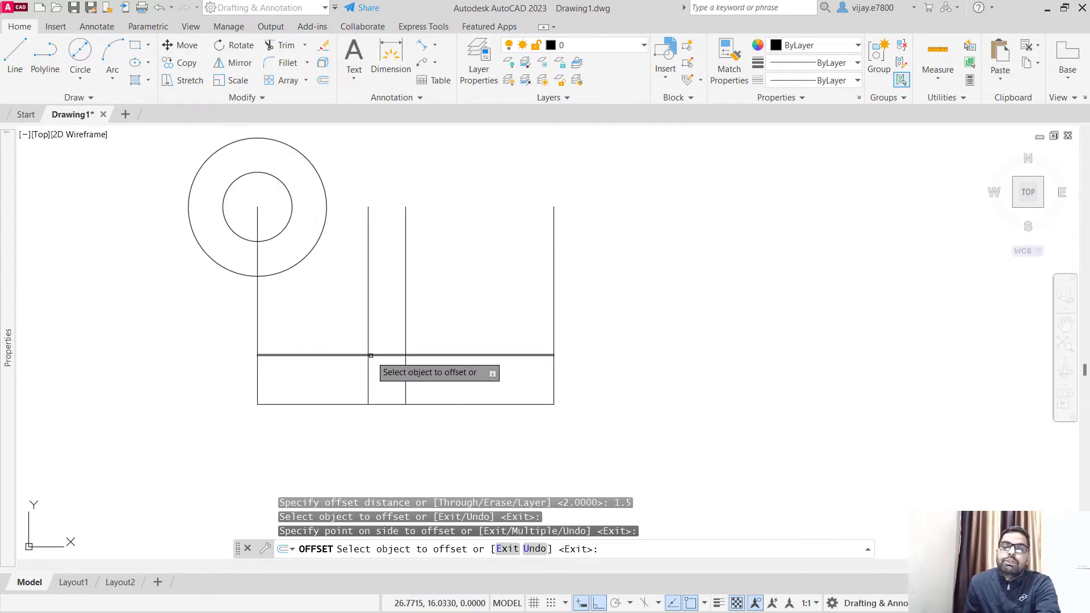
# Draw a 3 by 7 rectangle with fillet radius 1 from the construction-line intersection.
pyautogui.click(148, 47)
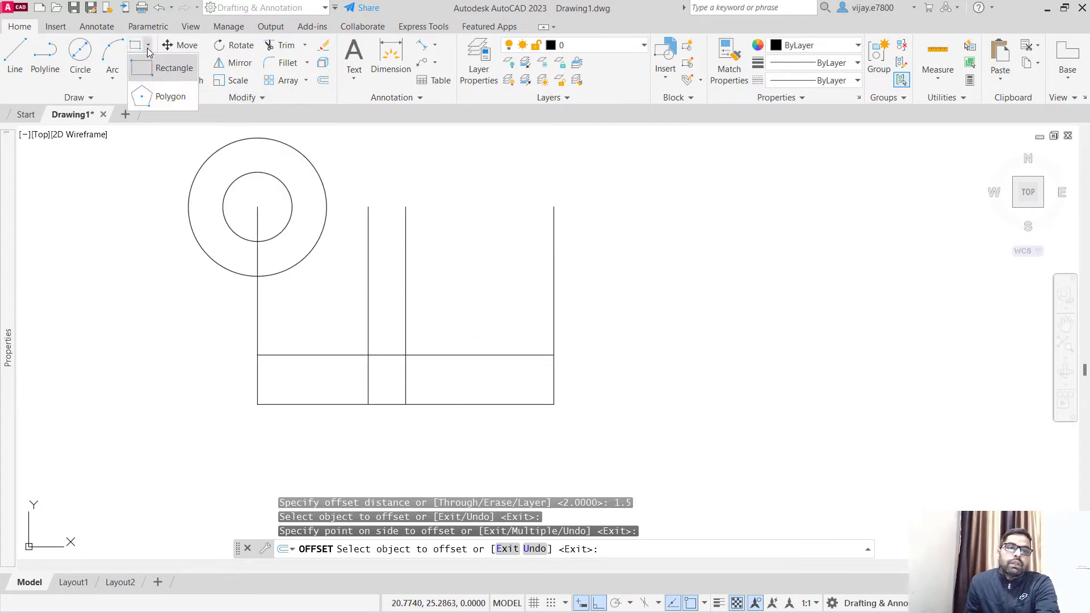
pyautogui.click(159, 67)
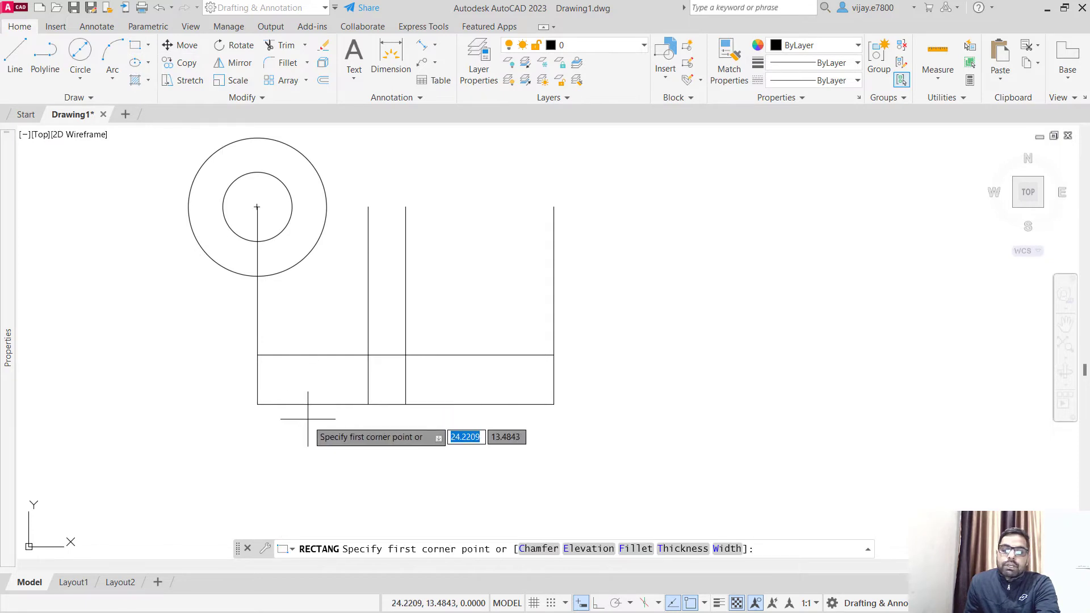
pyautogui.doubleClick(632, 549)
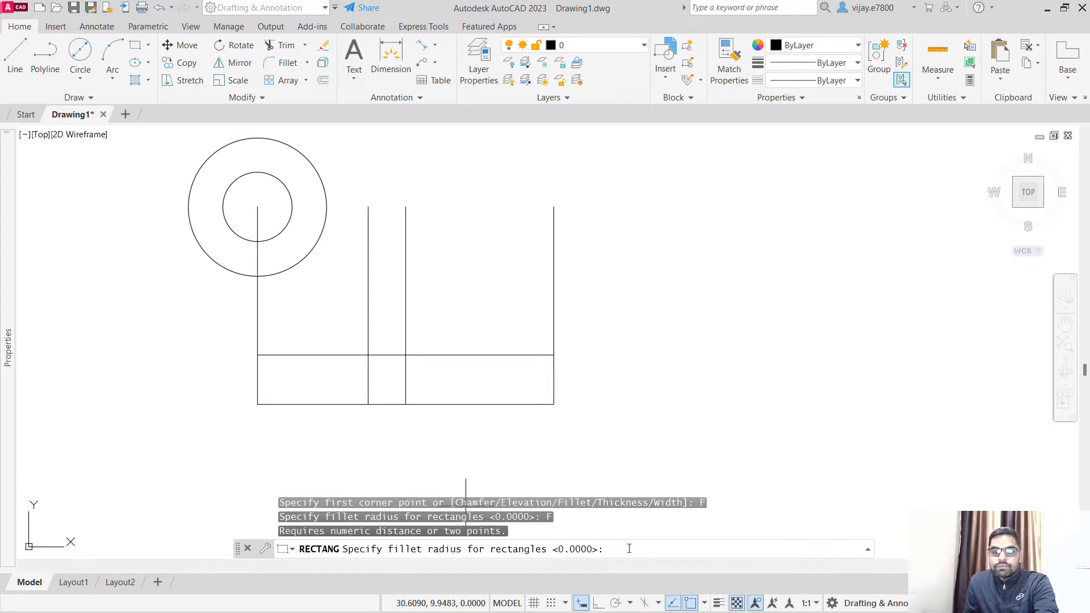
pyautogui.write('1')
pyautogui.press('Return')
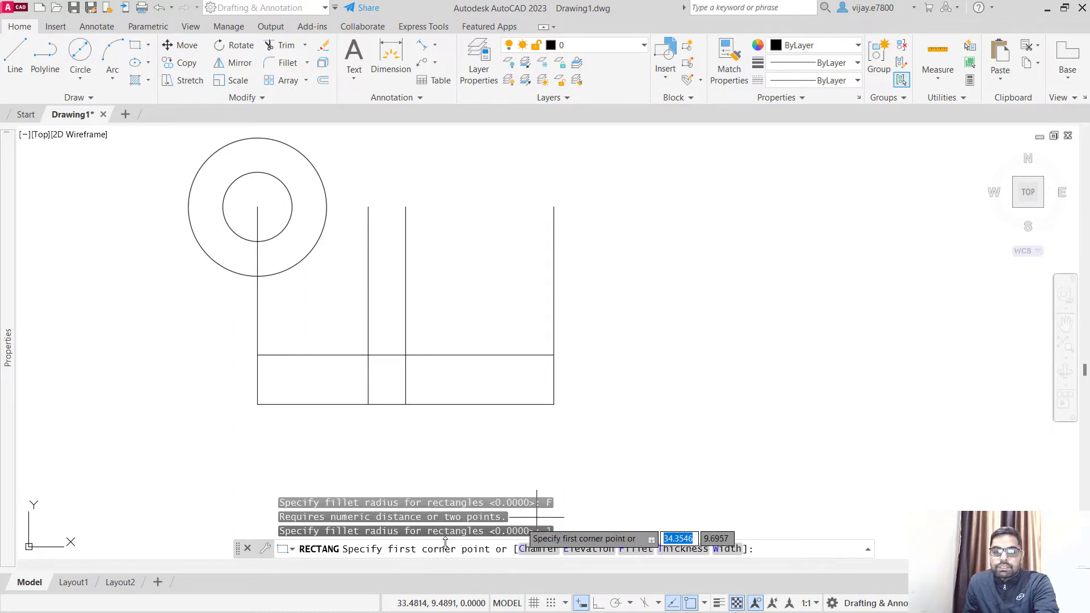
pyautogui.click(368, 355)
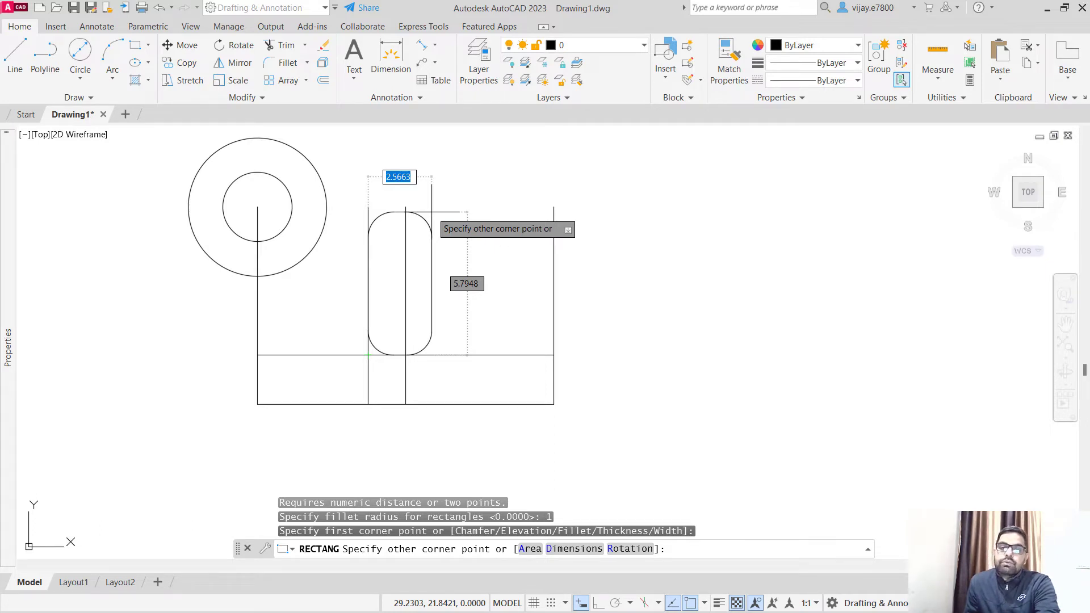
pyautogui.write('3')
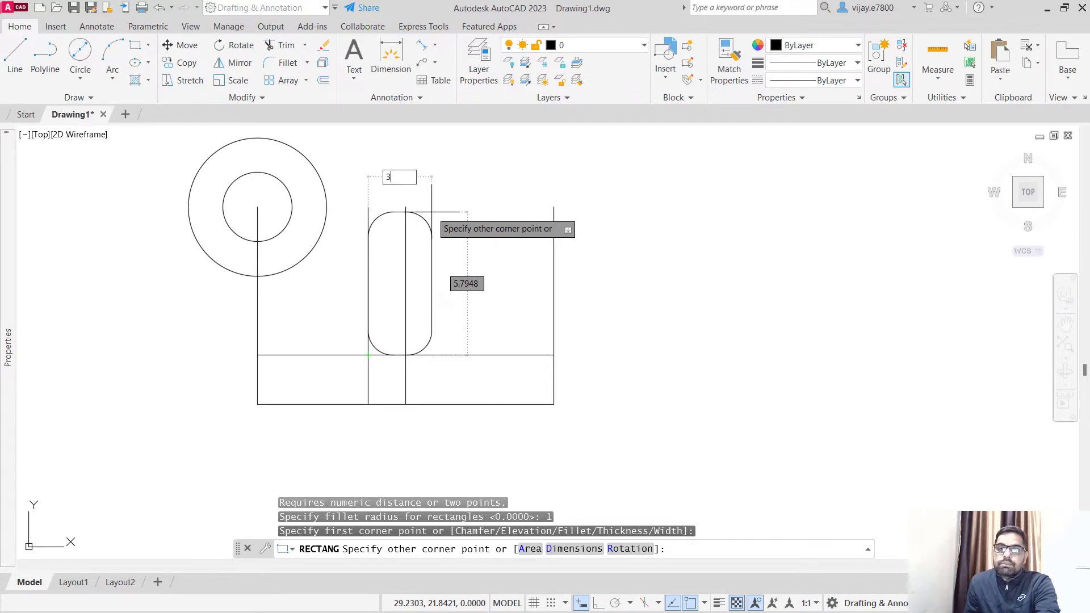
pyautogui.press('Tab')
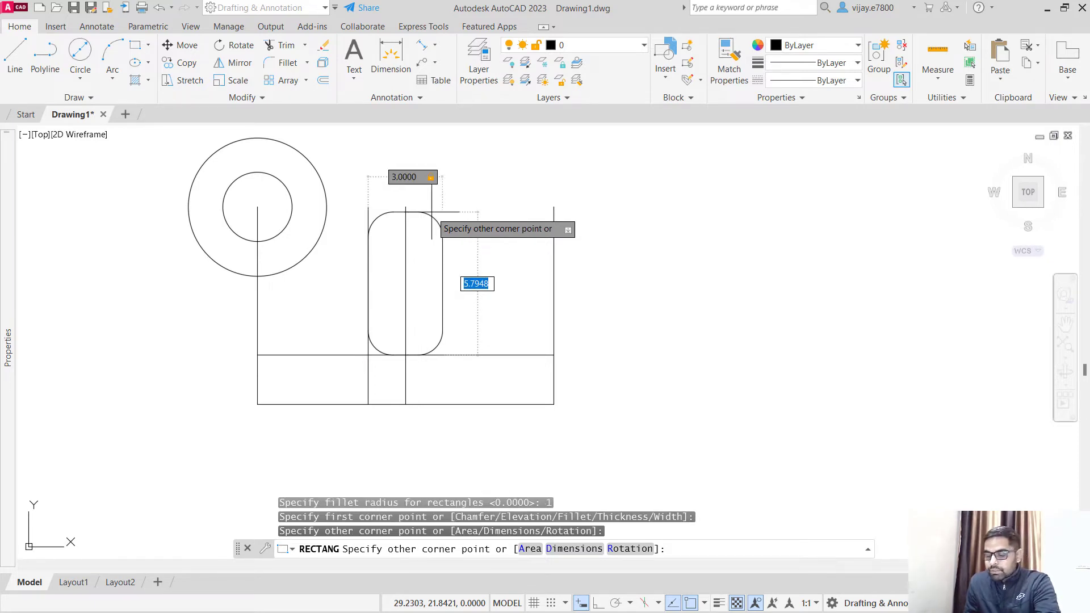
pyautogui.write('7')
pyautogui.press('Return')
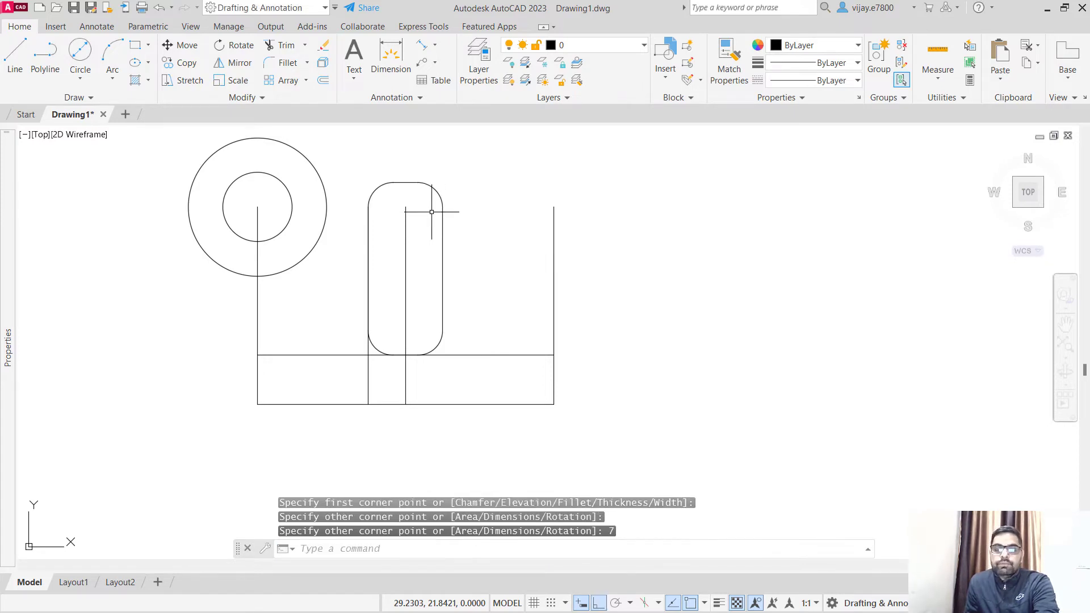
# Delete the centre vertical, left offset vertical and horizontal offset construction lines.
pyautogui.click(423, 297)
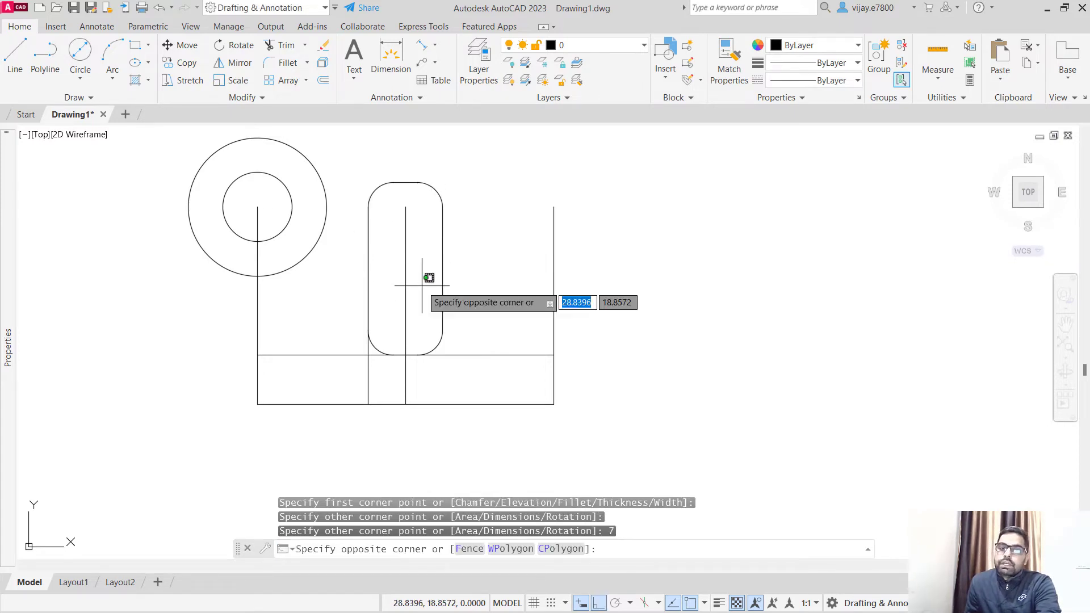
pyautogui.click(393, 266)
pyautogui.press('Delete')
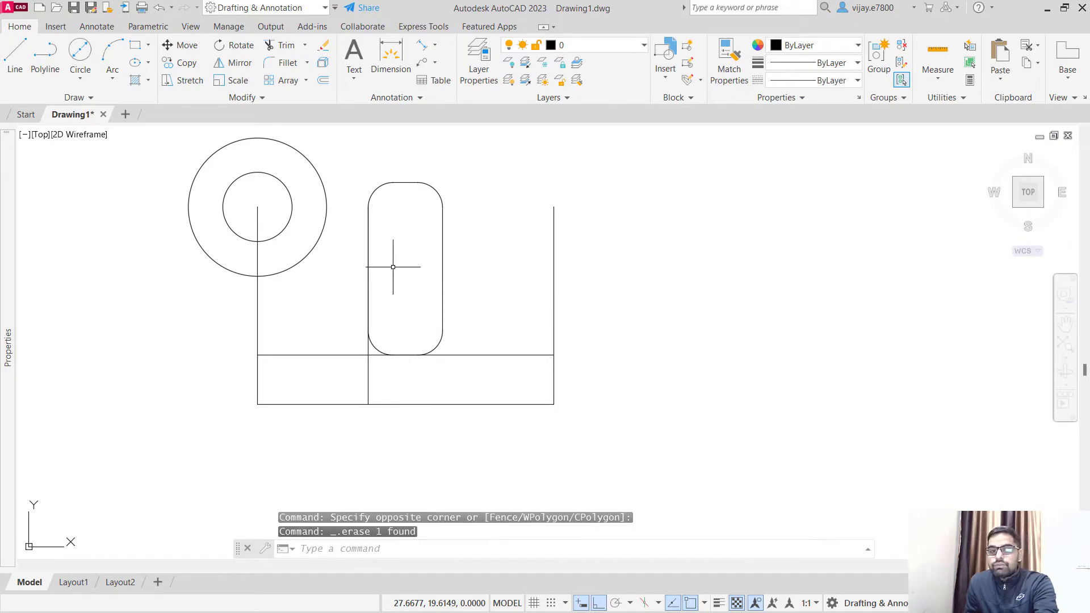
pyautogui.click(385, 378)
pyautogui.click(363, 367)
pyautogui.press('Delete')
pyautogui.click(357, 366)
pyautogui.click(326, 338)
pyautogui.press('Delete')
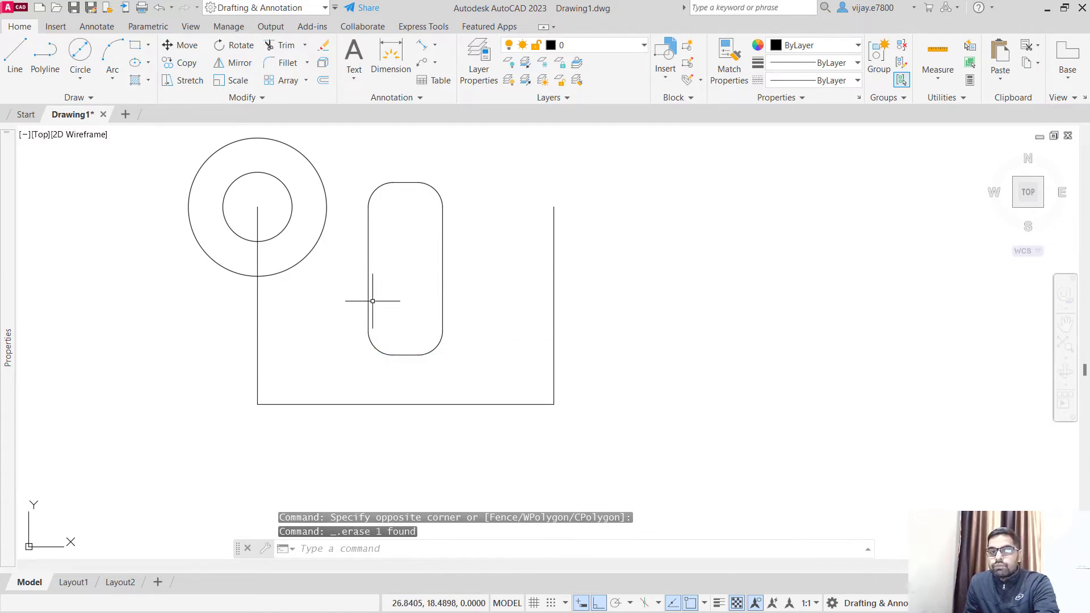